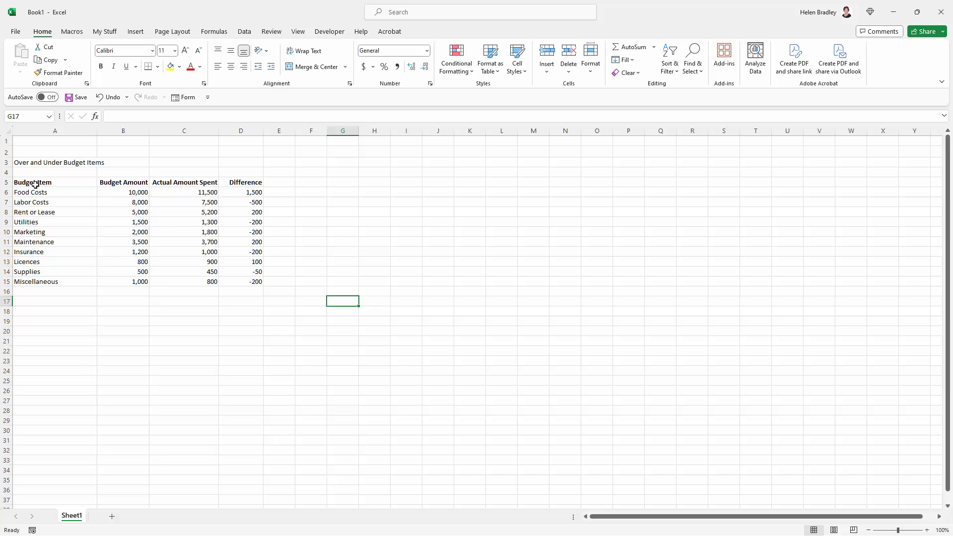
# Insert a 2-D clustered bar chart of budget items (A6:A15) against Difference (D6:D15), placed beside the table.
pyautogui.moveTo(50, 192); pyautogui.dragTo(46, 277)
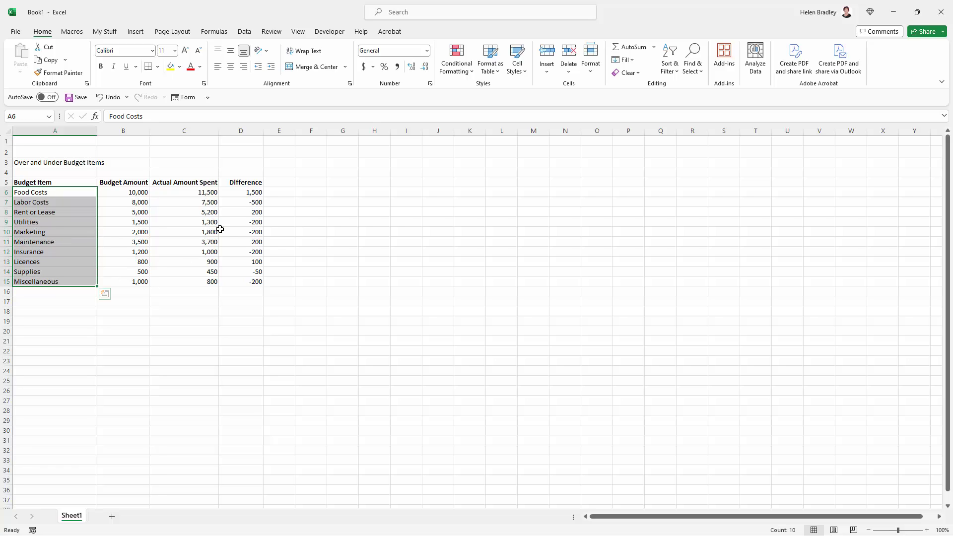
pyautogui.moveTo(253, 194); pyautogui.dragTo(253, 282)
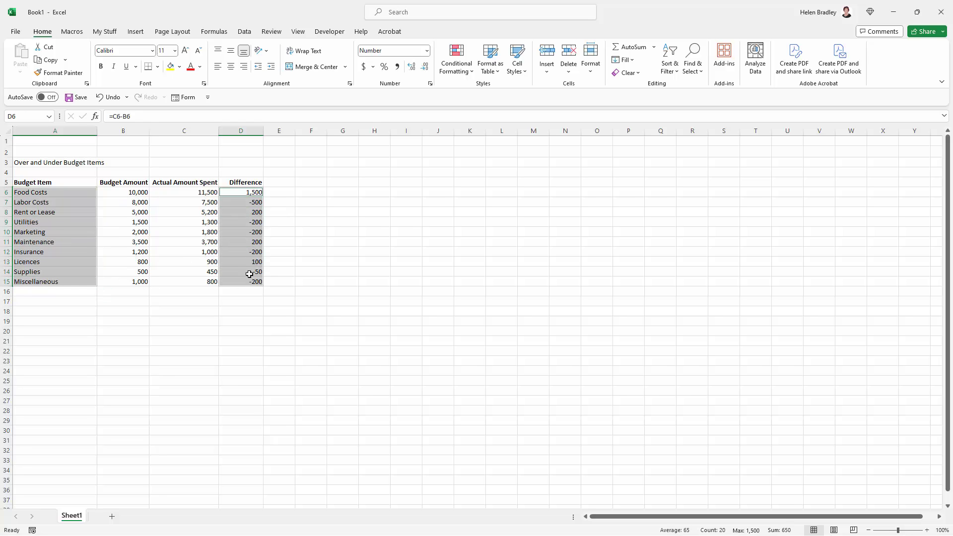
pyautogui.click(137, 33)
pyautogui.click(318, 47)
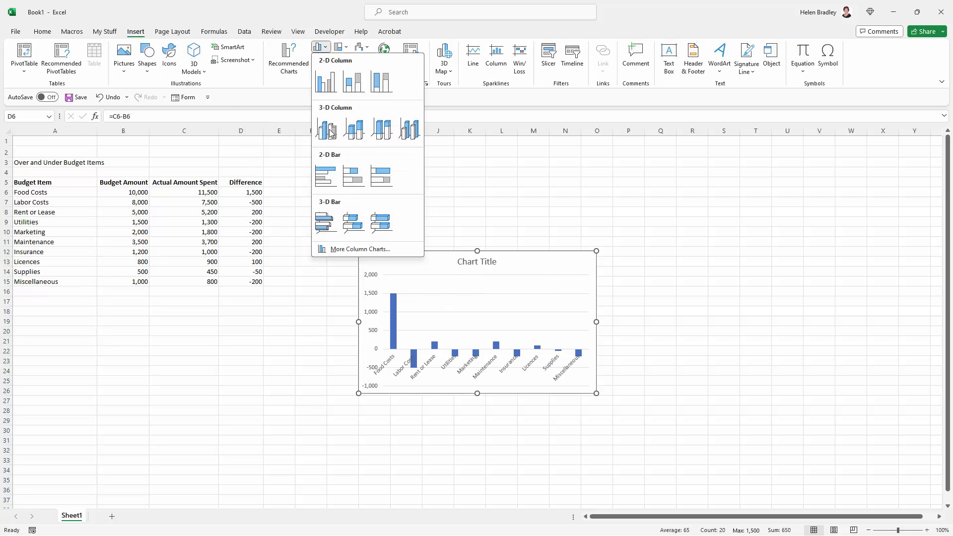
pyautogui.click(324, 180)
pyautogui.moveTo(409, 254); pyautogui.dragTo(358, 166)
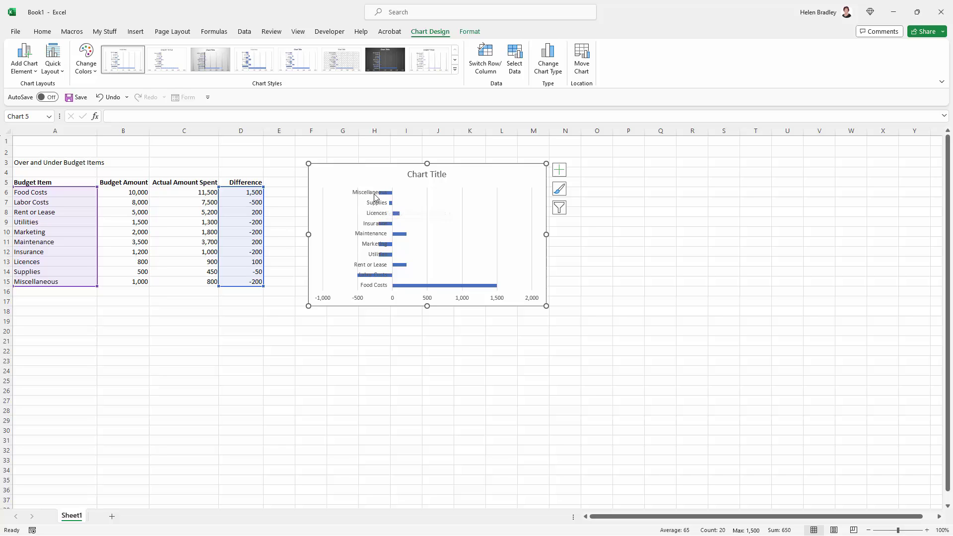
# Set the vertical category axis Label Position to Low, after briefly trying High.
pyautogui.click(374, 197)
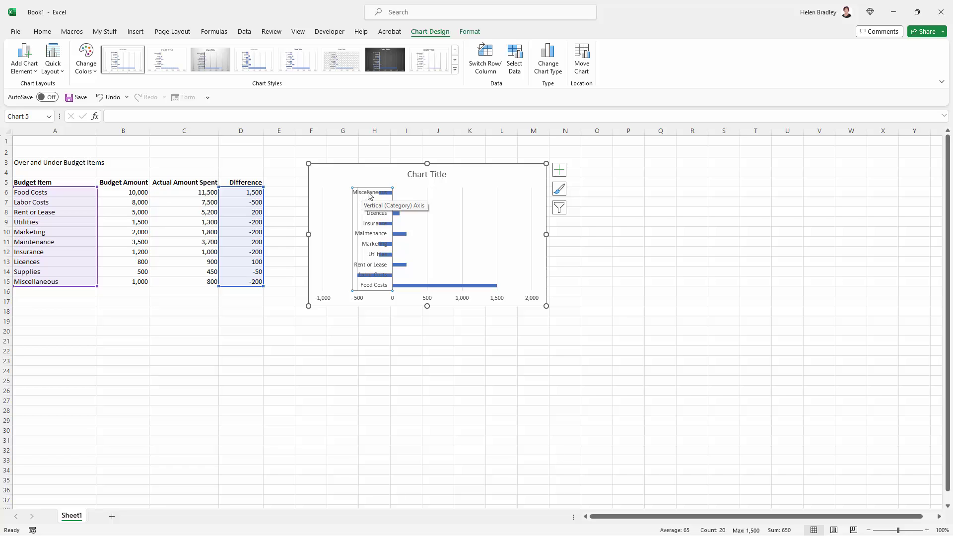
pyautogui.rightClick(370, 196)
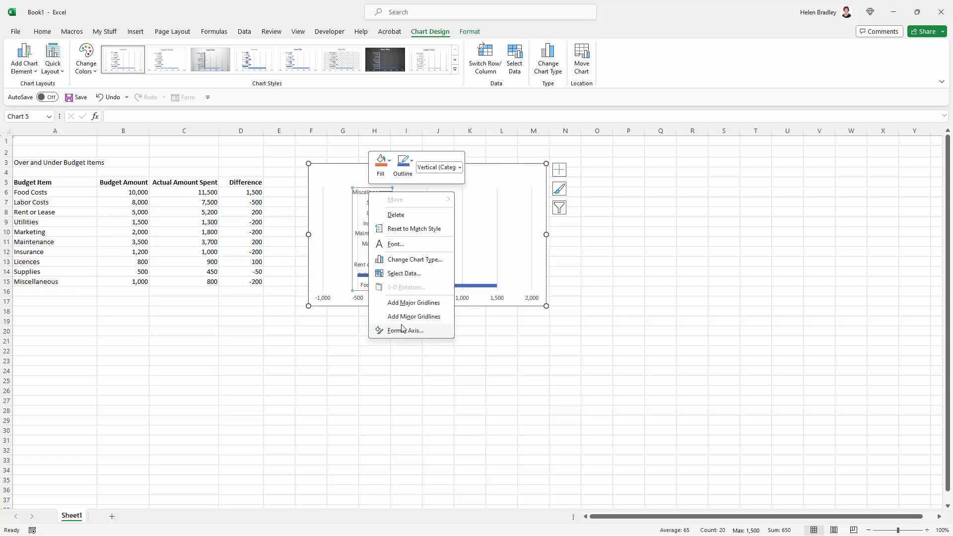
pyautogui.click(403, 332)
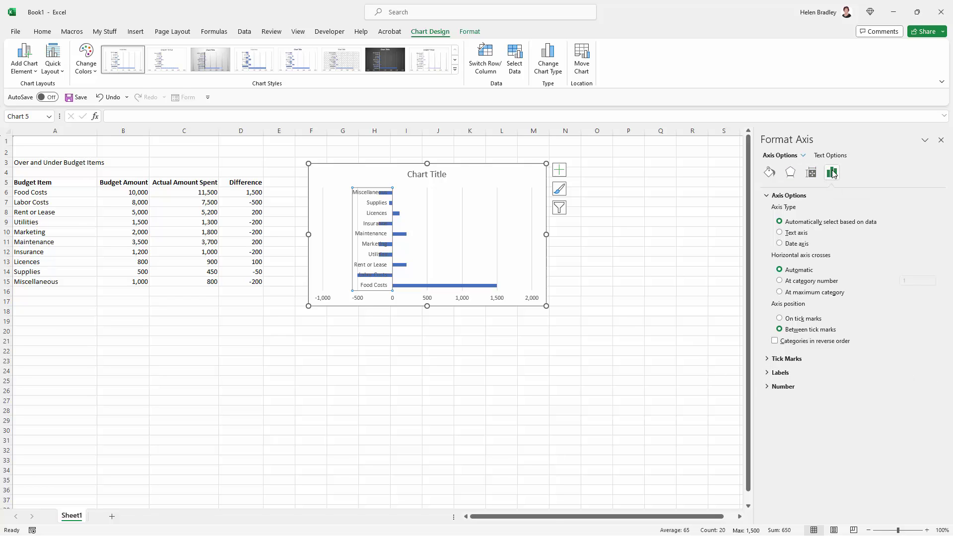
pyautogui.click(781, 372)
pyautogui.click(913, 439)
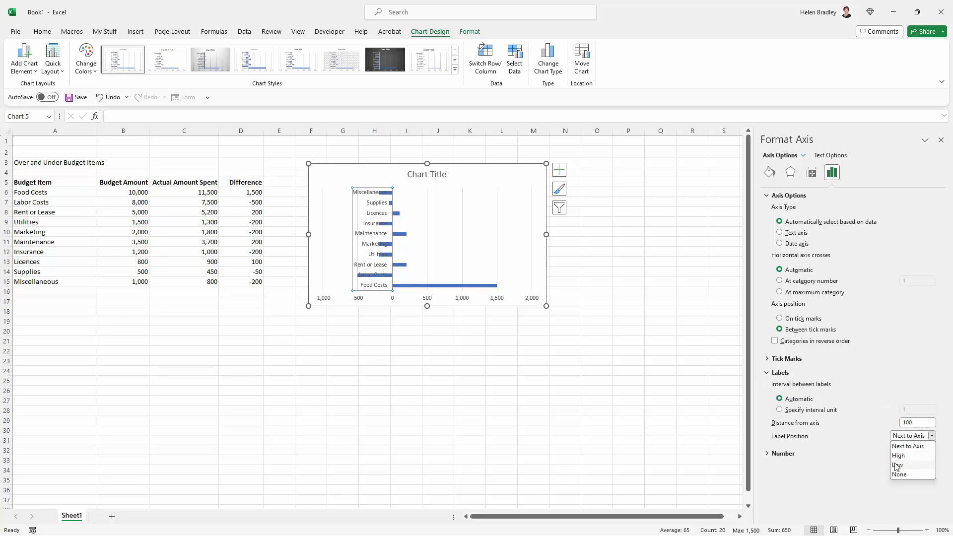
pyautogui.click(897, 465)
pyautogui.click(917, 439)
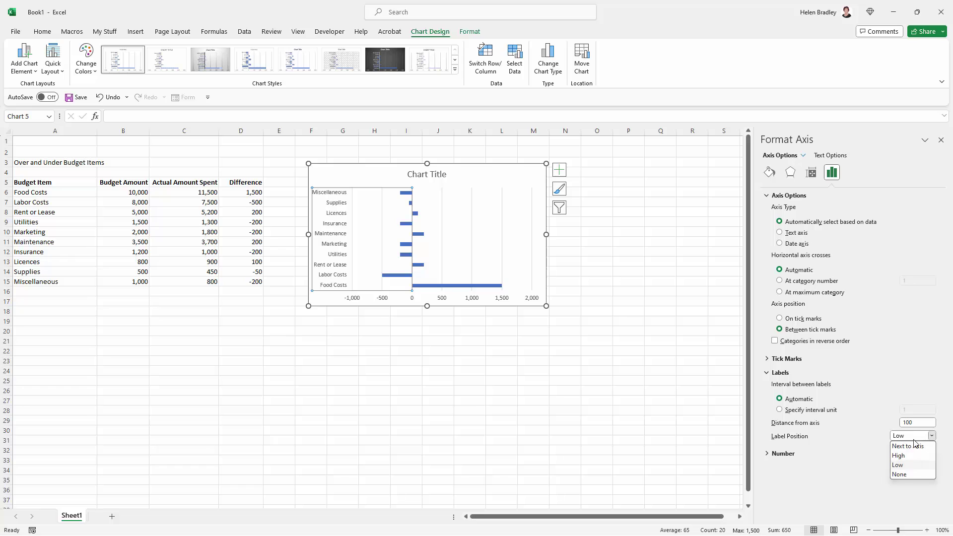
pyautogui.click(898, 455)
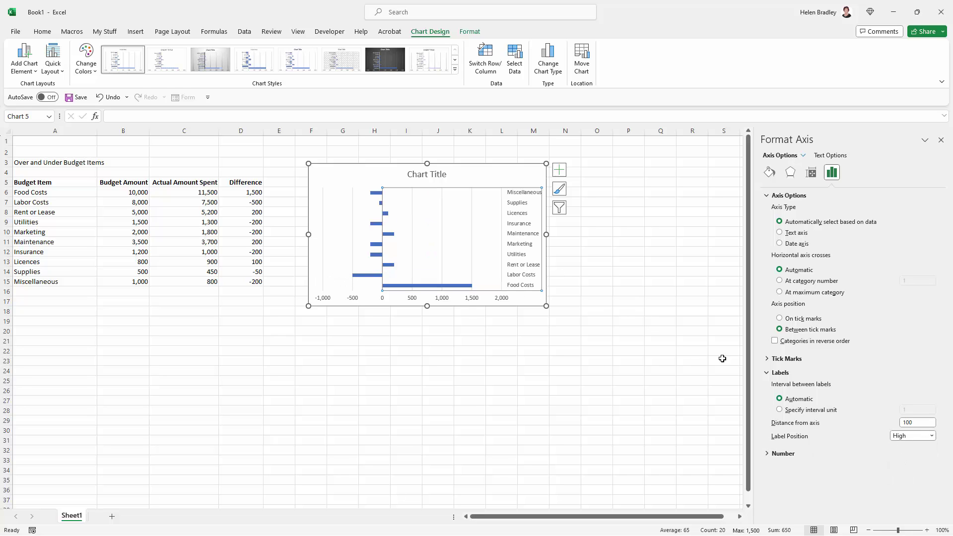
pyautogui.click(903, 439)
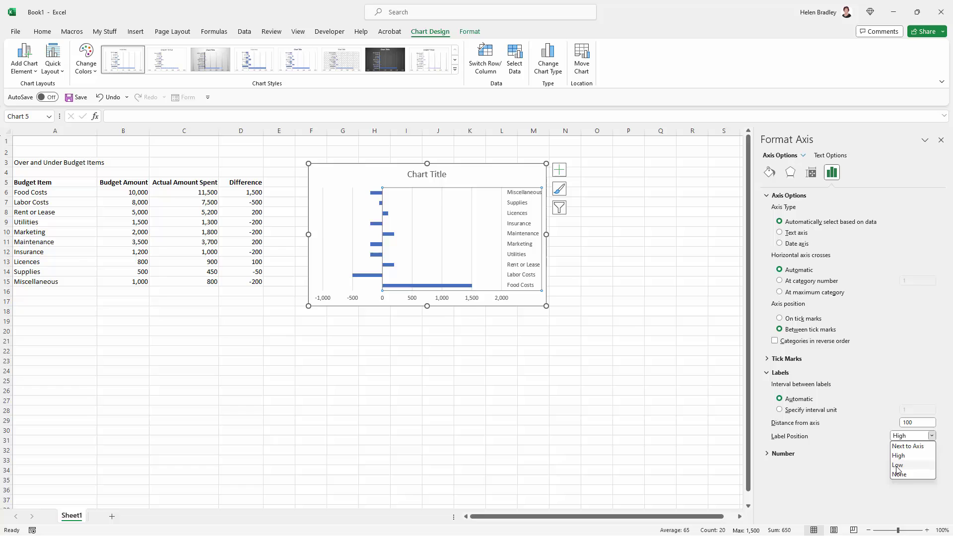
pyautogui.click(898, 466)
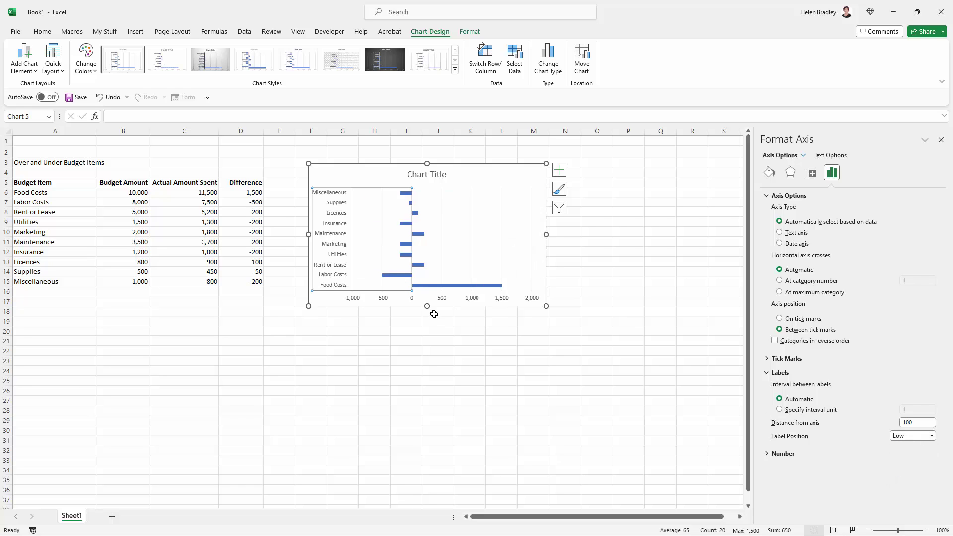
# In Format Data Series, reduce the bar series Gap Width from 182% to 47%.
pyautogui.click(406, 276)
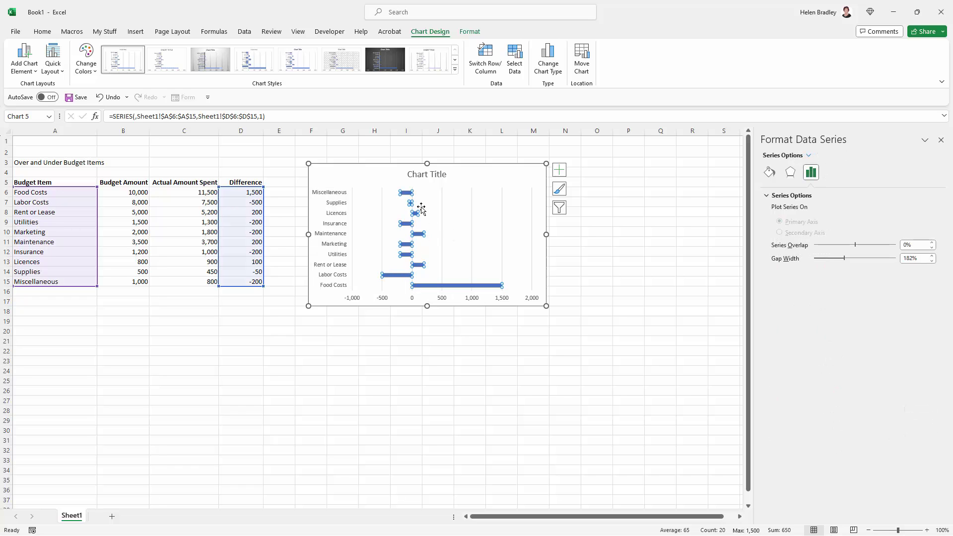
pyautogui.click(403, 279)
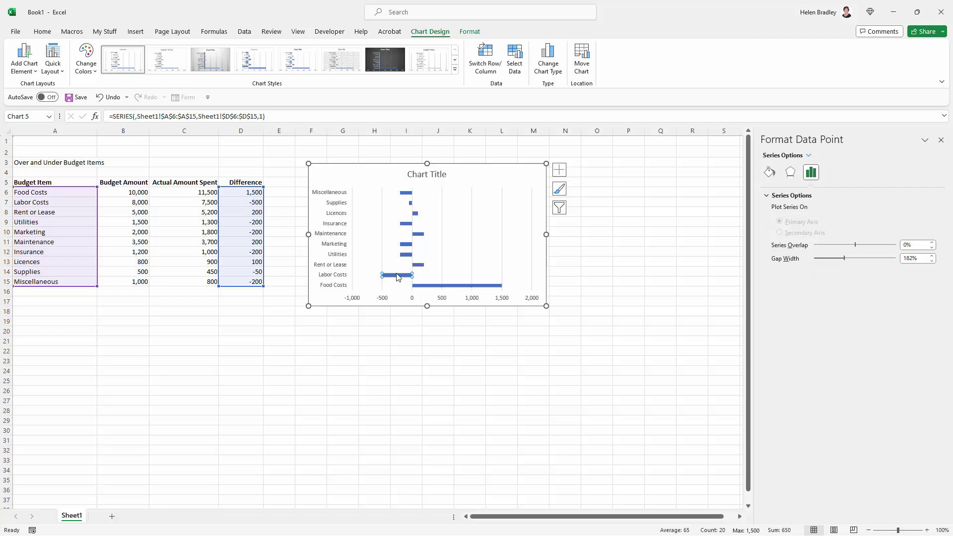
pyautogui.click(406, 255)
pyautogui.click(579, 318)
pyautogui.click(411, 277)
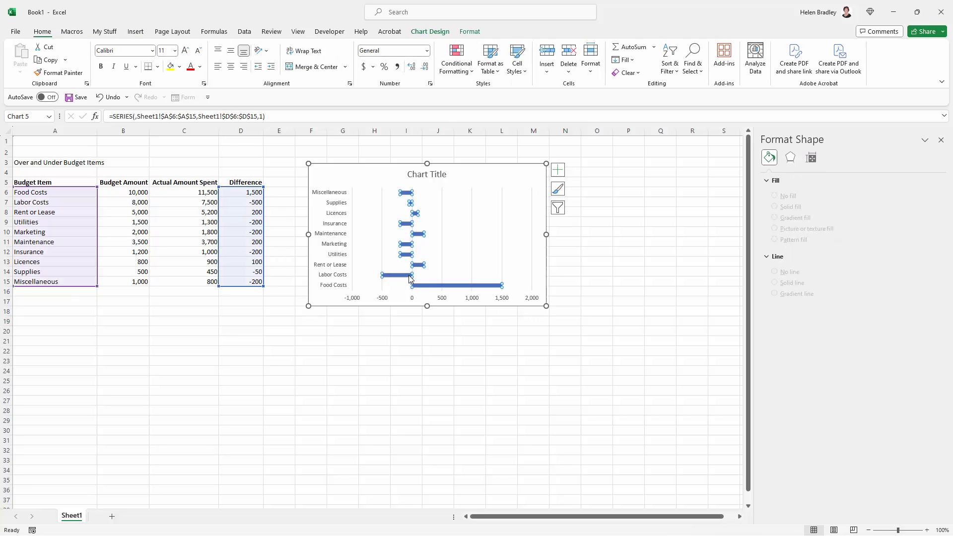
pyautogui.rightClick(408, 193)
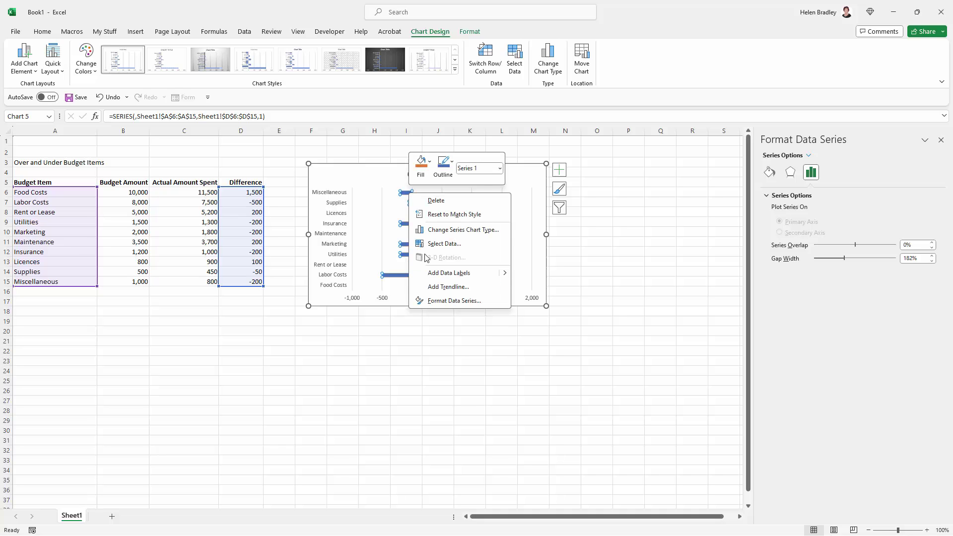
pyautogui.click(445, 303)
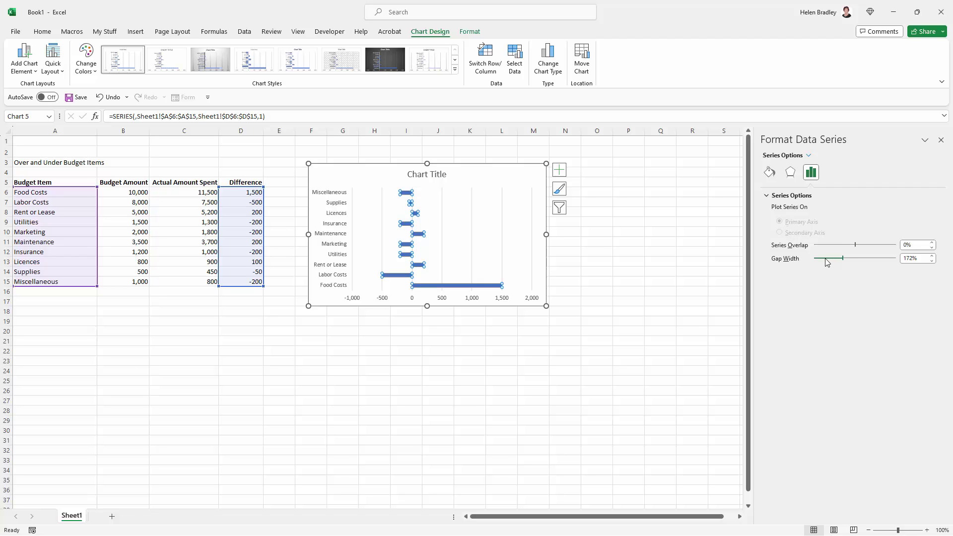
pyautogui.moveTo(828, 262)
pyautogui.mouseDown()
pyautogui.moveTo(818, 265)
pyautogui.moveTo(837, 260)
pyautogui.moveTo(823, 264)
pyautogui.mouseUp()
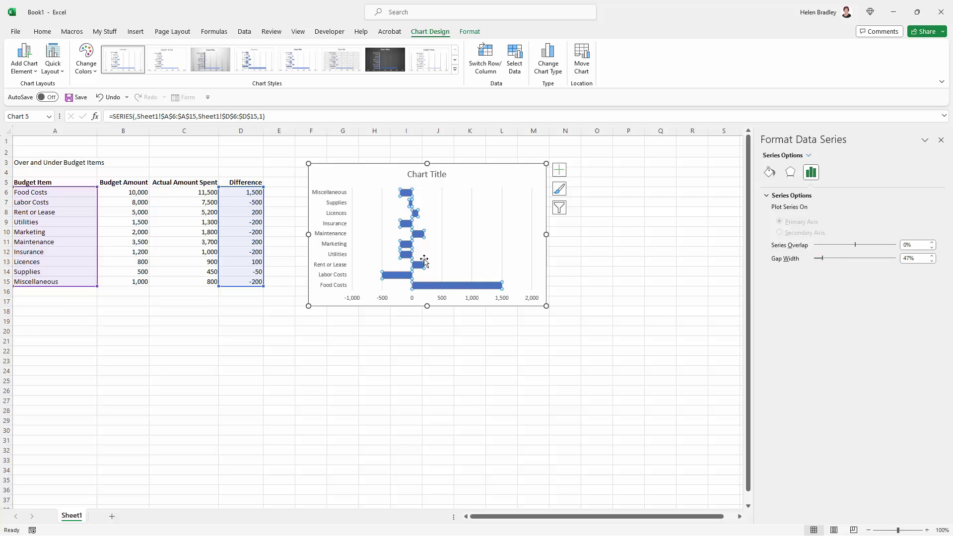
# Give the bar series a solid fill with Invert if negative turned on.
pyautogui.click(770, 172)
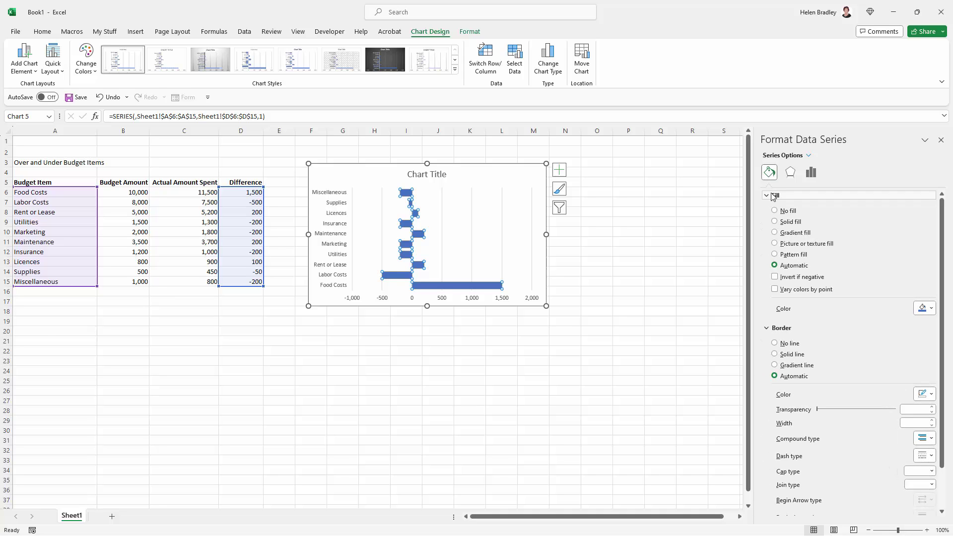
pyautogui.click(767, 329)
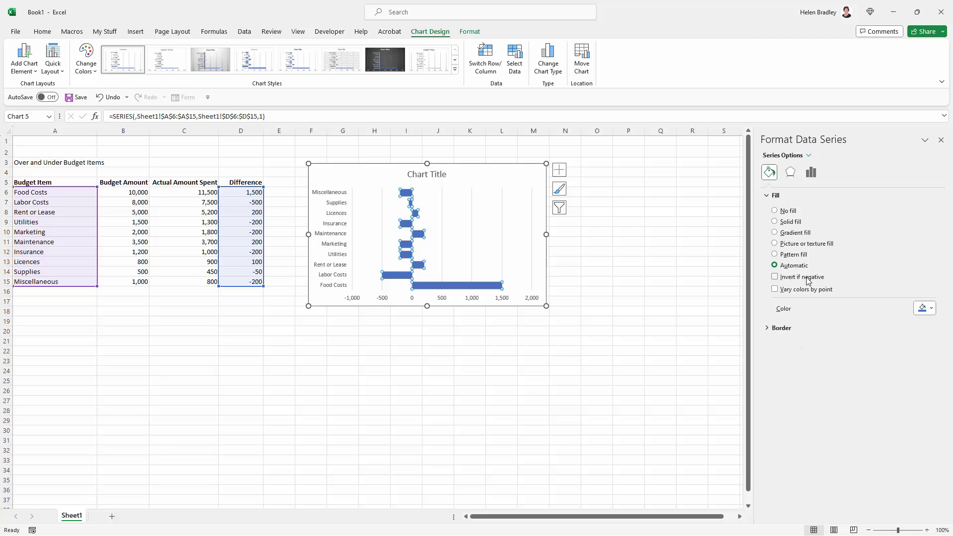
pyautogui.click(776, 278)
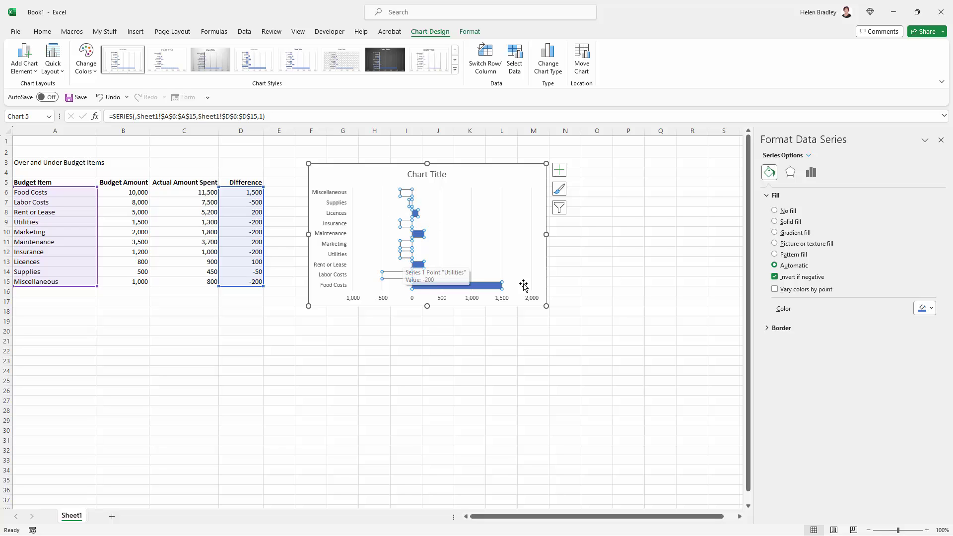
pyautogui.click(776, 222)
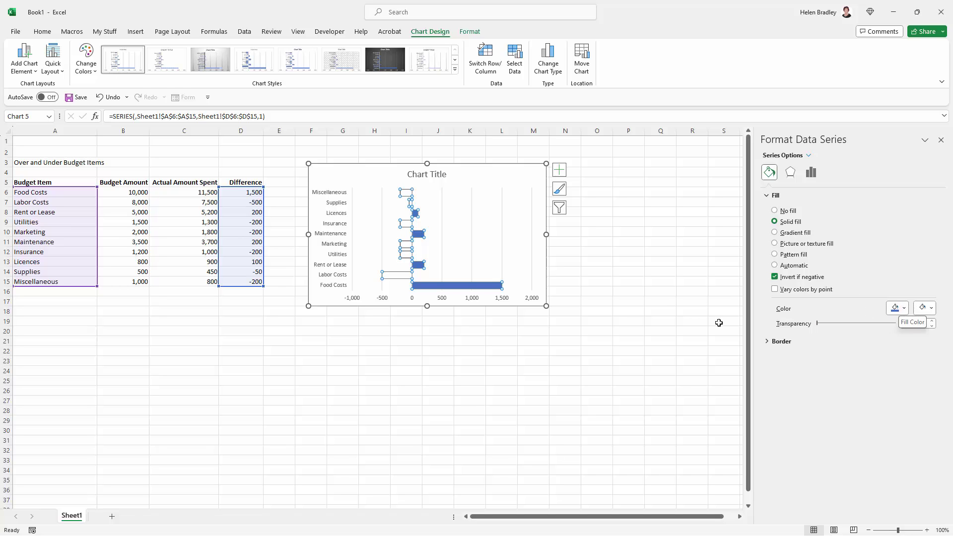
# Set the inverted (negative) fill colour to red and the main fill colour to orange.
pyautogui.click(932, 308)
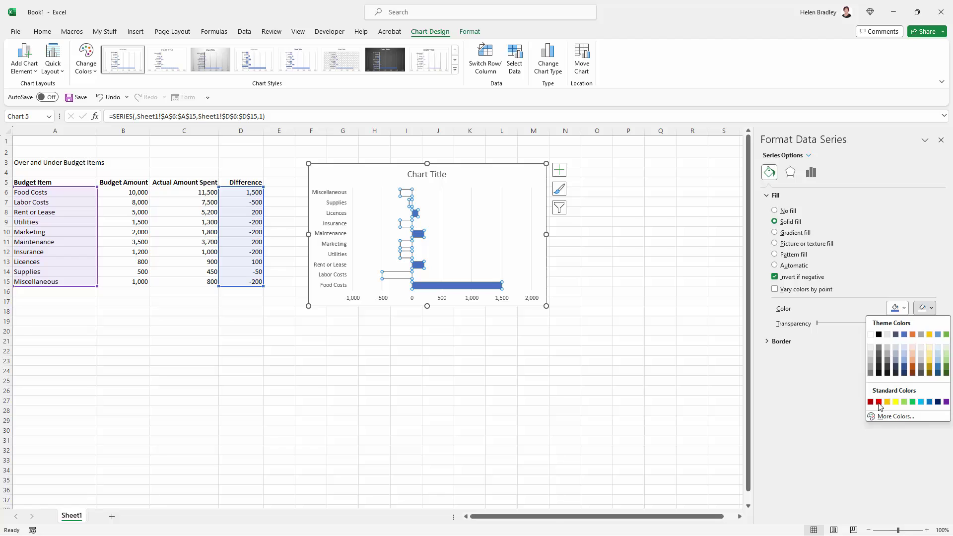
pyautogui.click(880, 403)
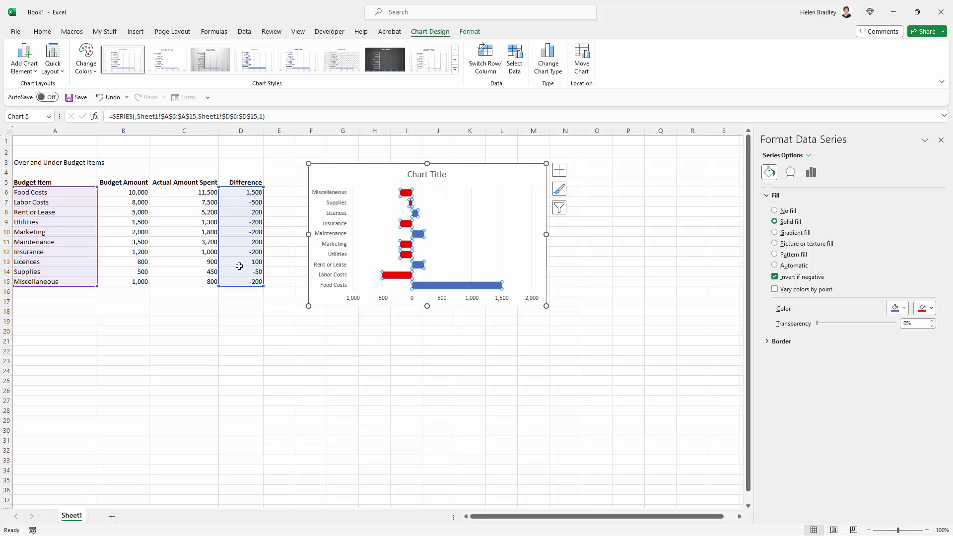
pyautogui.click(903, 308)
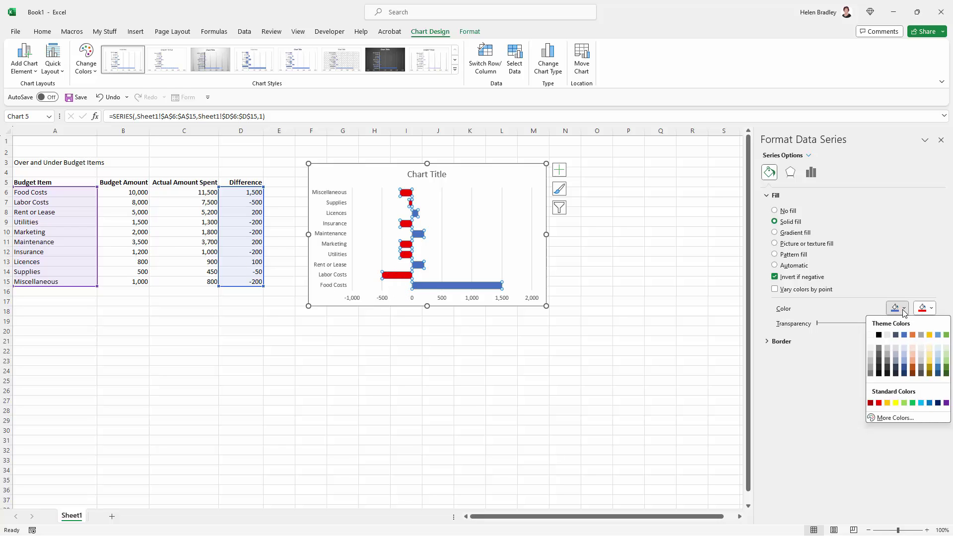
pyautogui.click(914, 368)
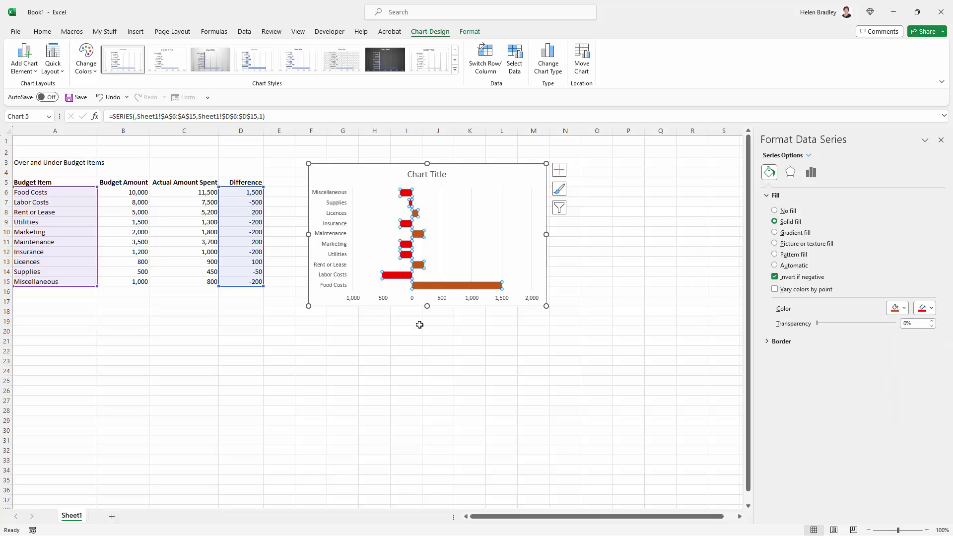
# Change Marketing's actual spend in C10 to 2800.
pyautogui.click(77, 236)
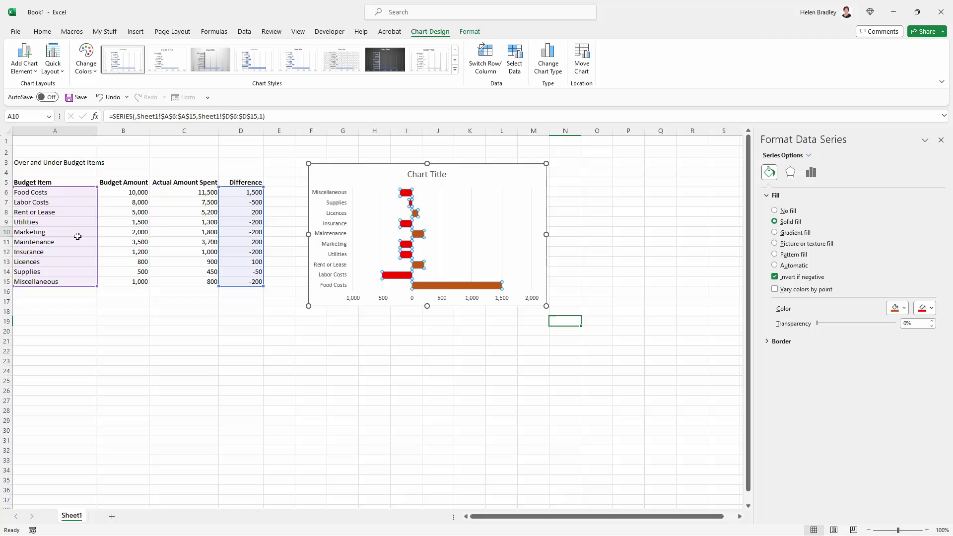
pyautogui.click(116, 233)
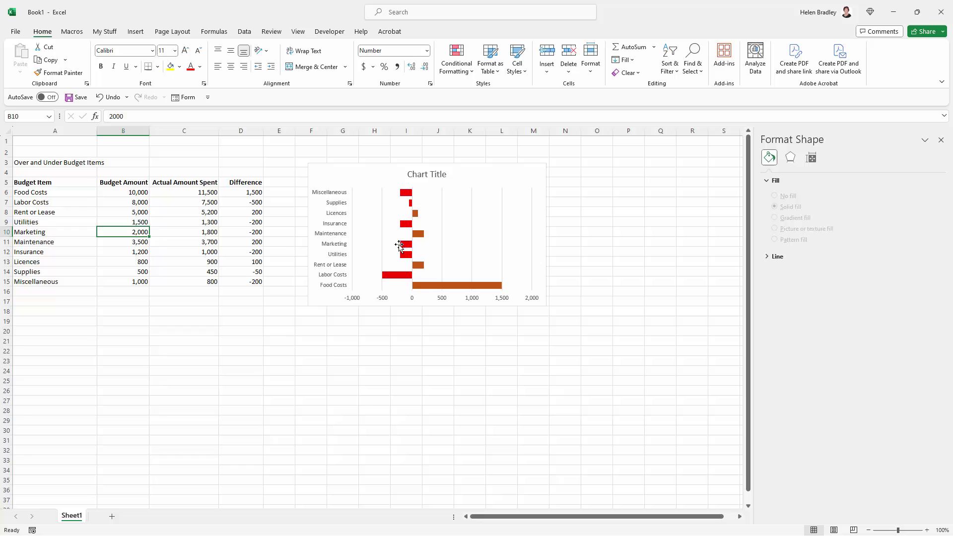
pyautogui.moveTo(403, 248)
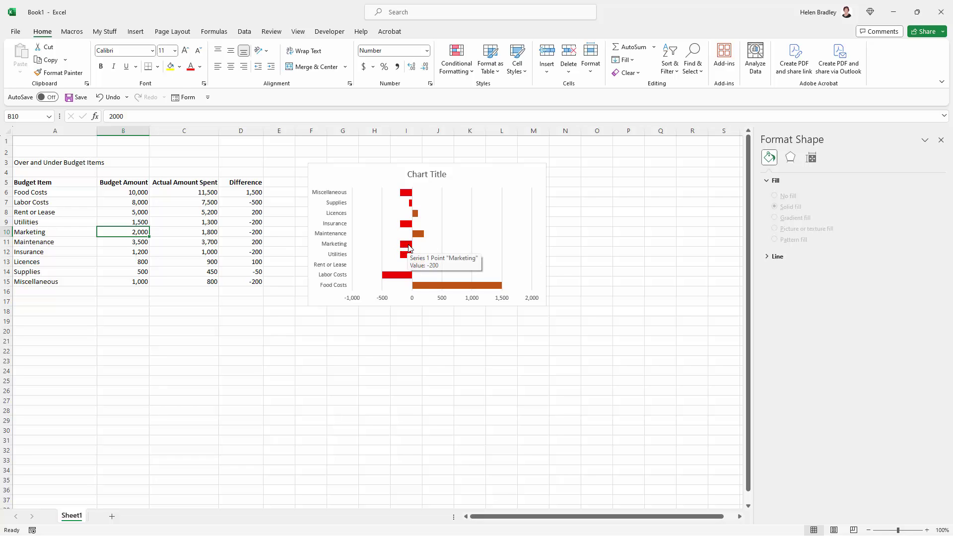
pyautogui.click(209, 233)
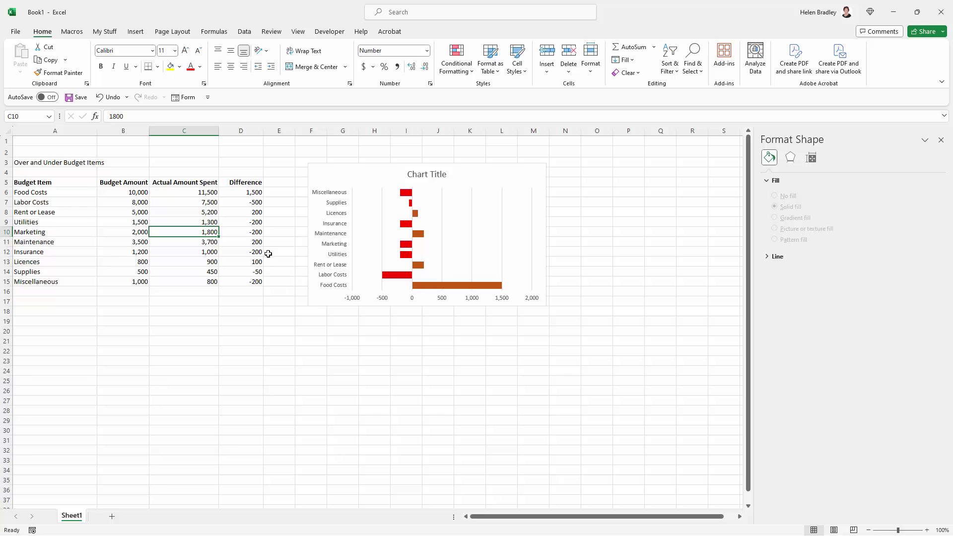
pyautogui.write('2')
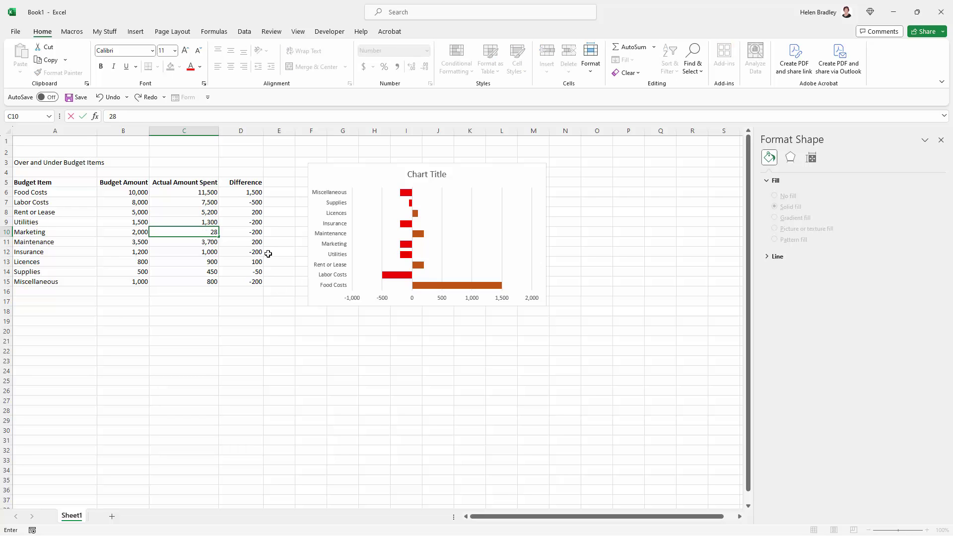
pyautogui.press('Return')
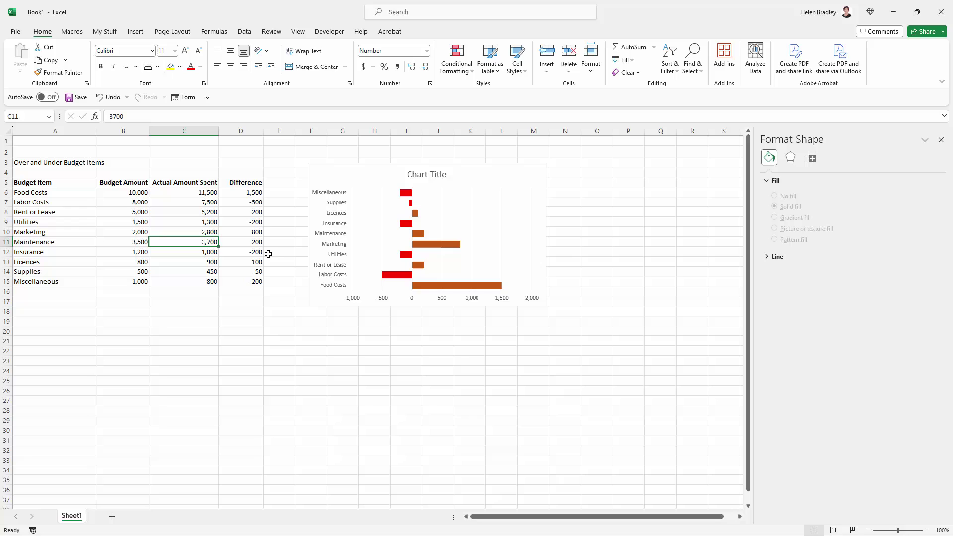
# Change Maintenance's actual spend in C11 to 2700, turning its bar red.
pyautogui.moveTo(437, 249)
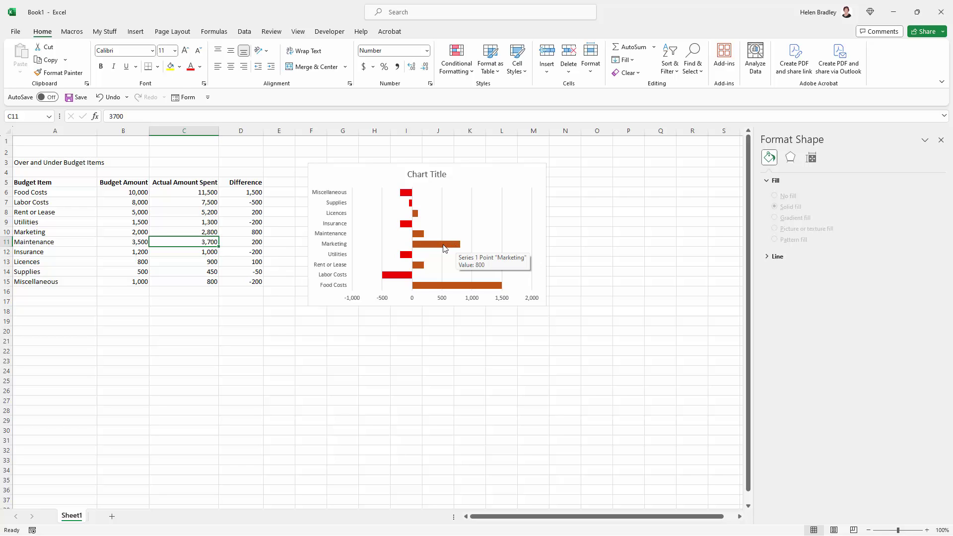
pyautogui.click(437, 246)
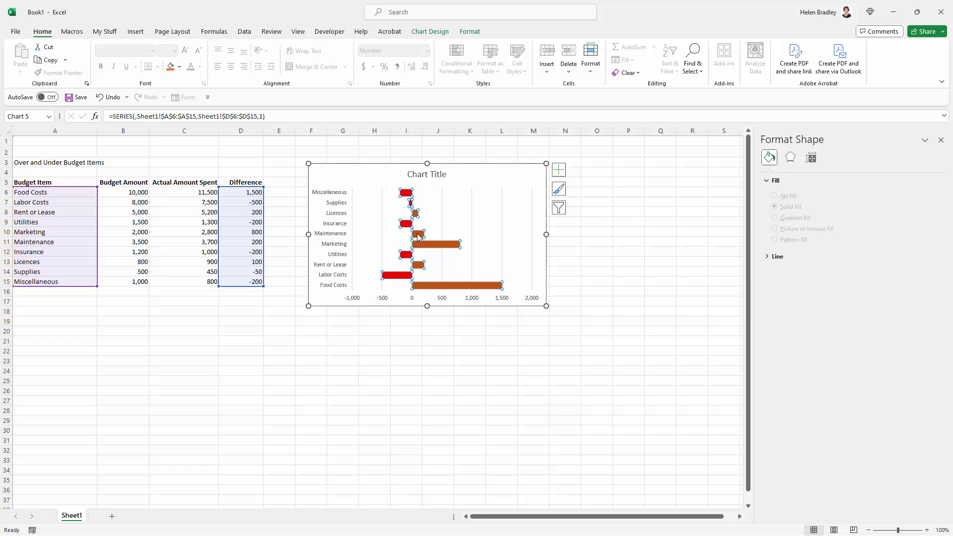
pyautogui.click(420, 236)
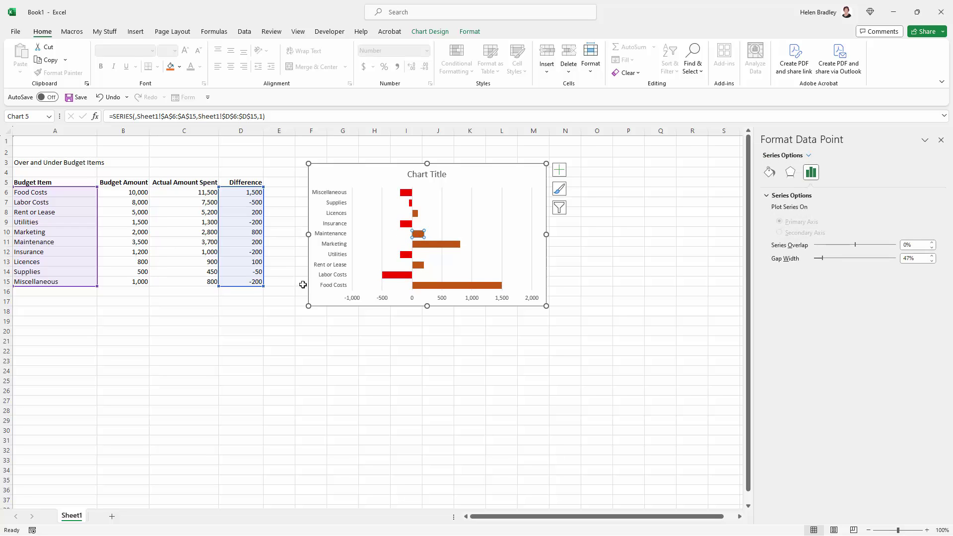
pyautogui.click(154, 292)
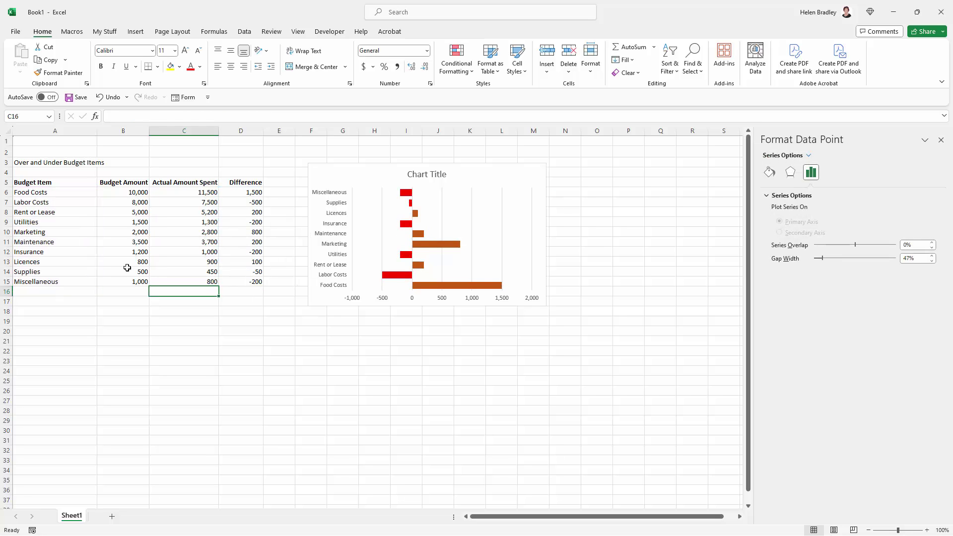
pyautogui.click(143, 243)
pyautogui.click(201, 243)
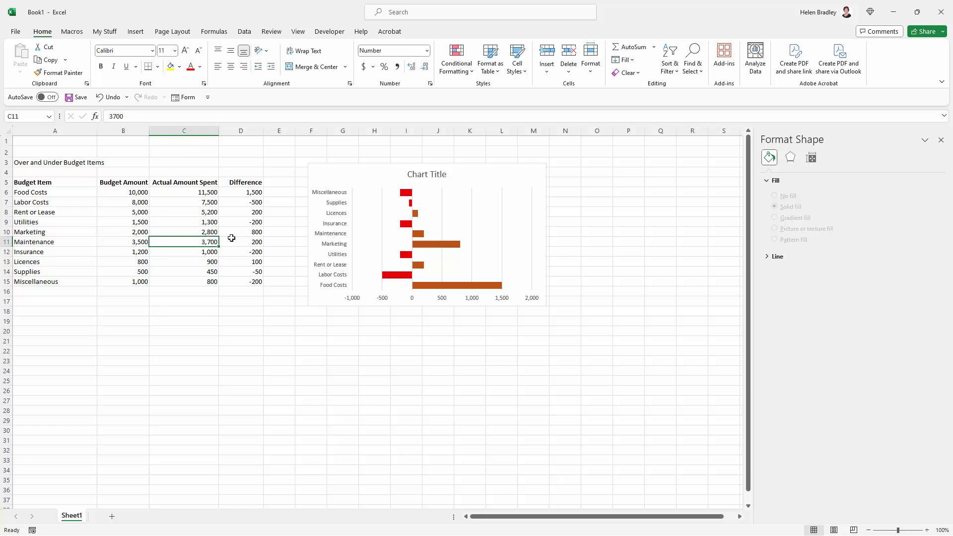
pyautogui.write('27')
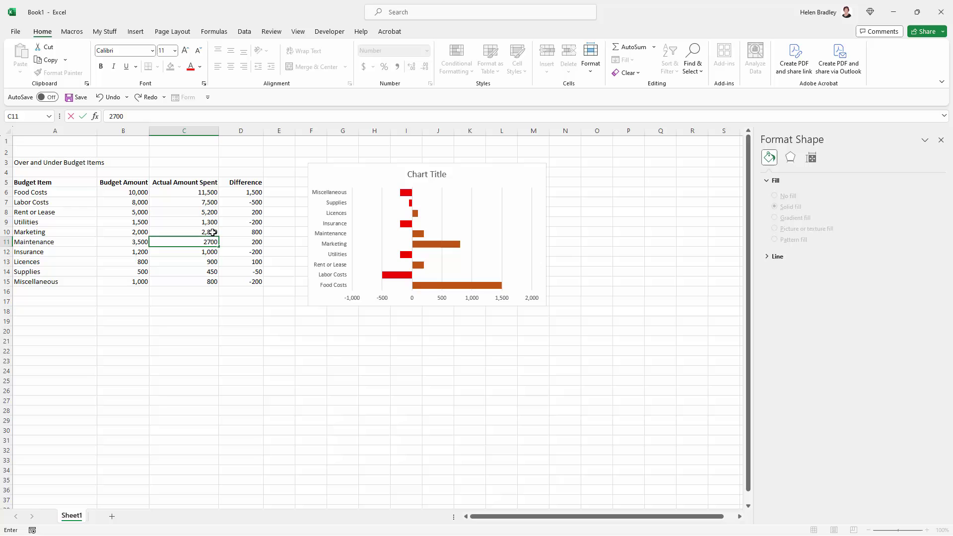
pyautogui.press('Return')
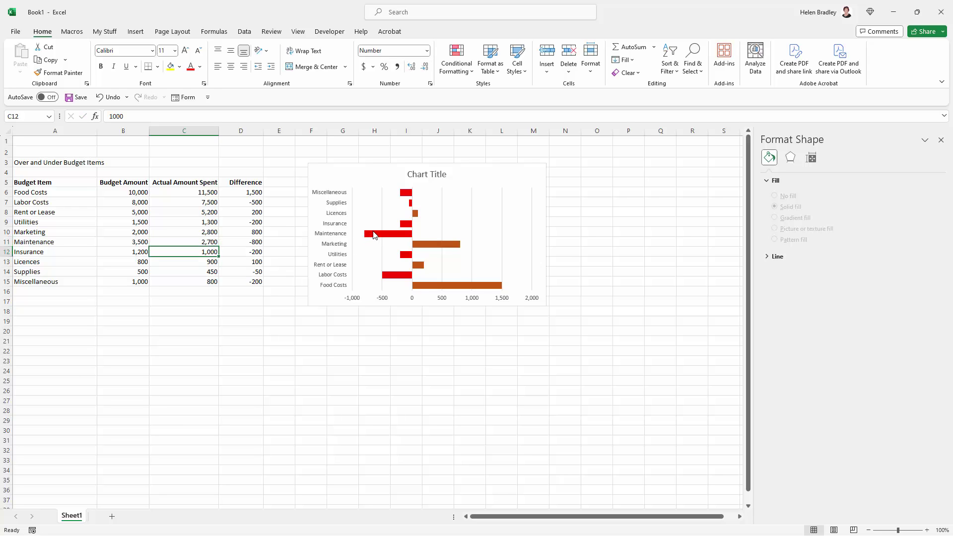
pyautogui.moveTo(374, 237)
# Show the bar series' Fill & Line settings to confirm solid fill with invert-if-negative colouring.
pyautogui.click(441, 249)
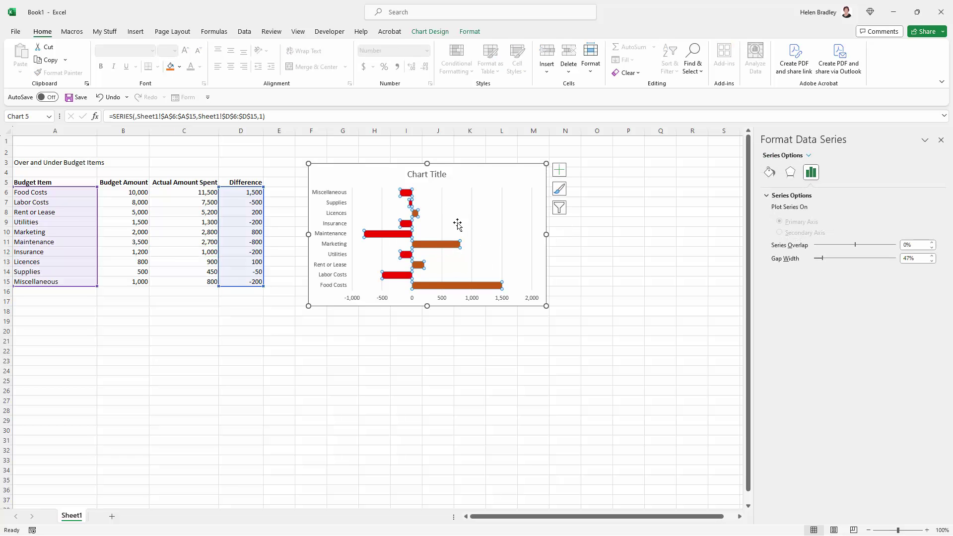
pyautogui.click(770, 172)
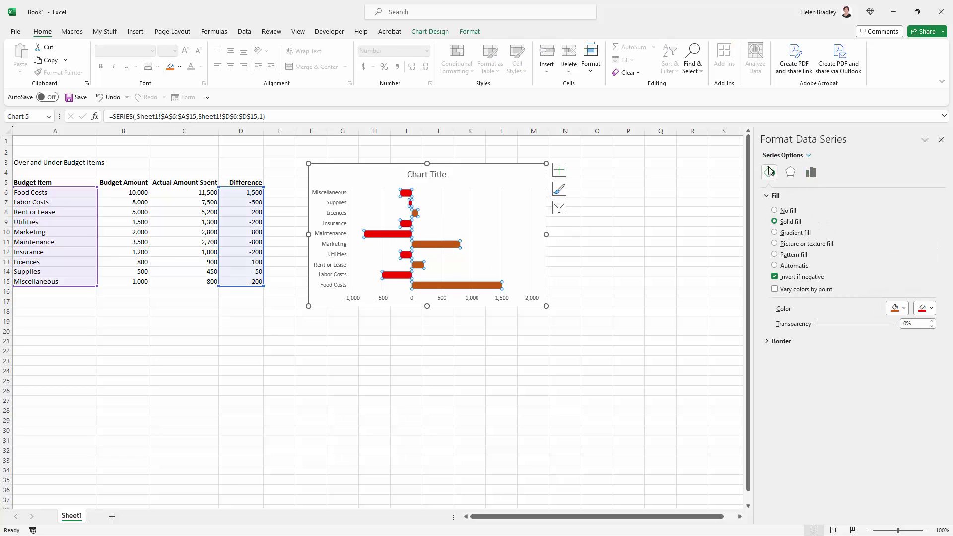